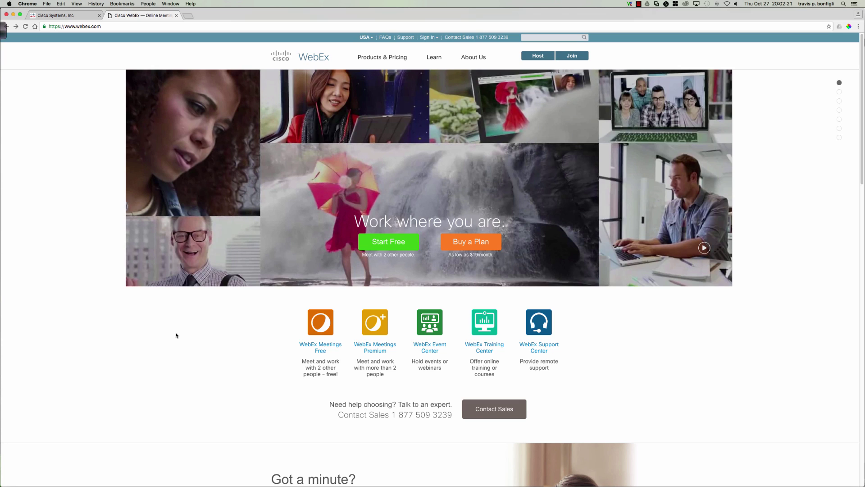
Highlight 'webex' in the site address, open the free Meetings signup, and highlight its 25-person and screen-sharing perks
click(96, 26)
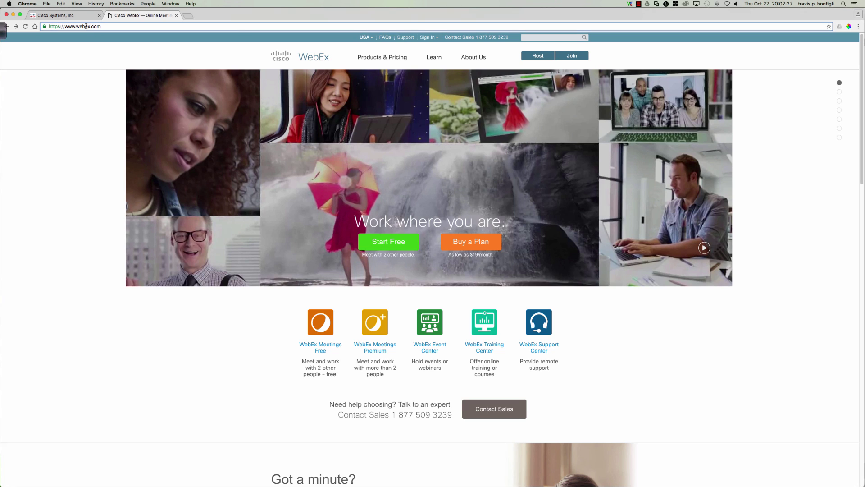
double_click(85, 26)
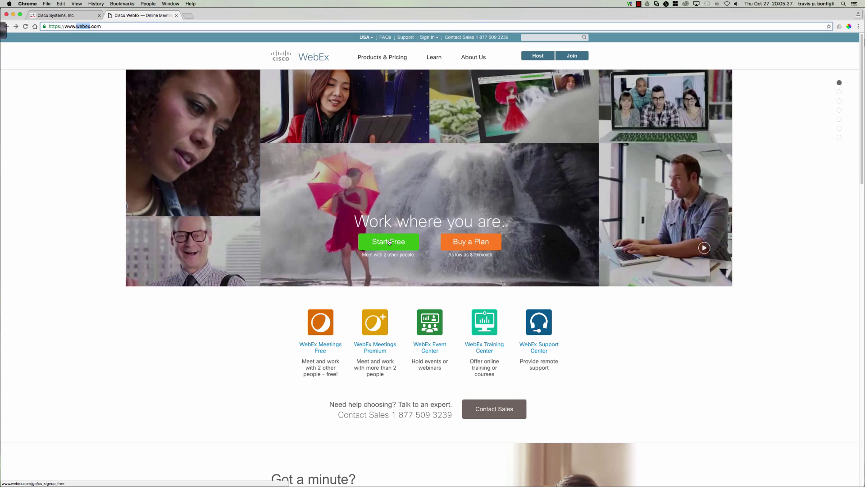
click(389, 242)
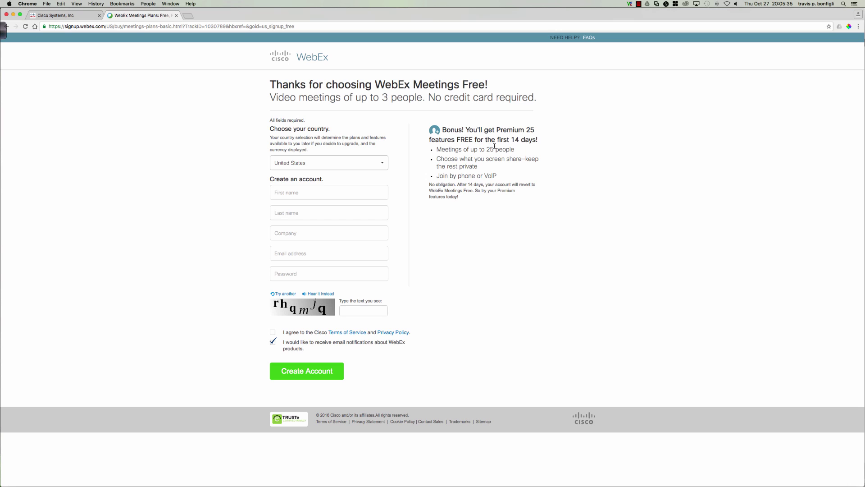
drag(517, 149, 439, 147)
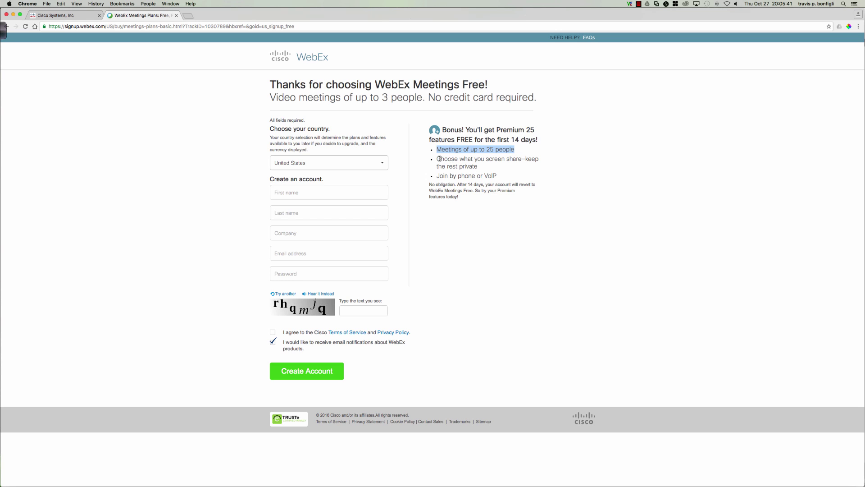
drag(439, 159, 438, 174)
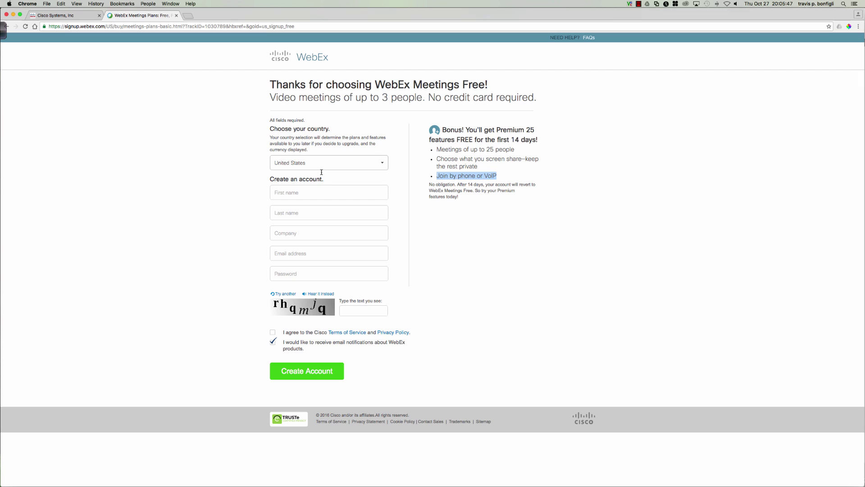
Enter the user's first and last name and company AACC in the signup form
click(317, 191)
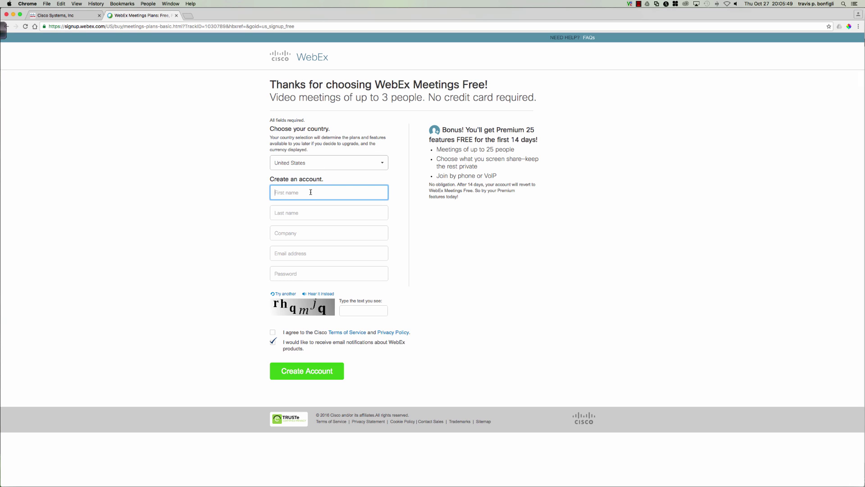
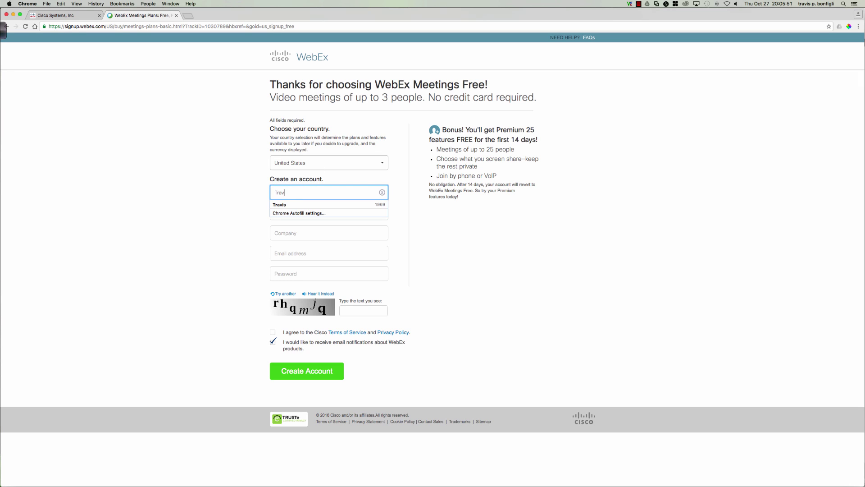
key(Tab)
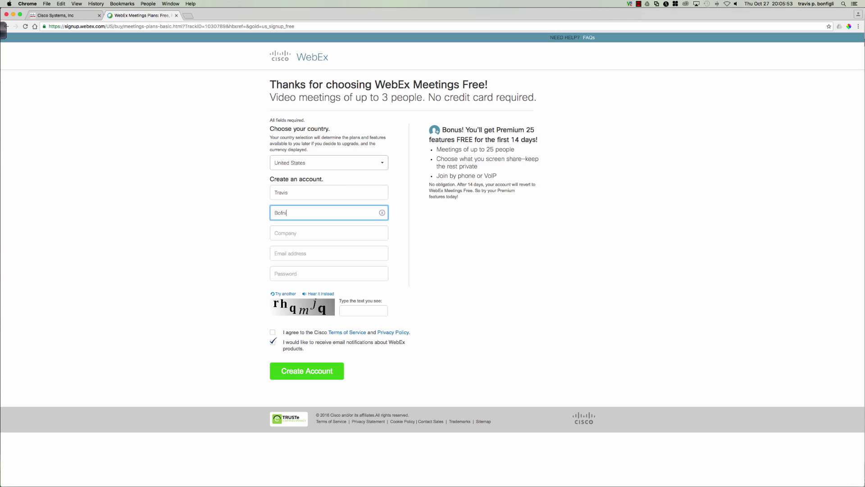
key(Tab)
text(AACC)
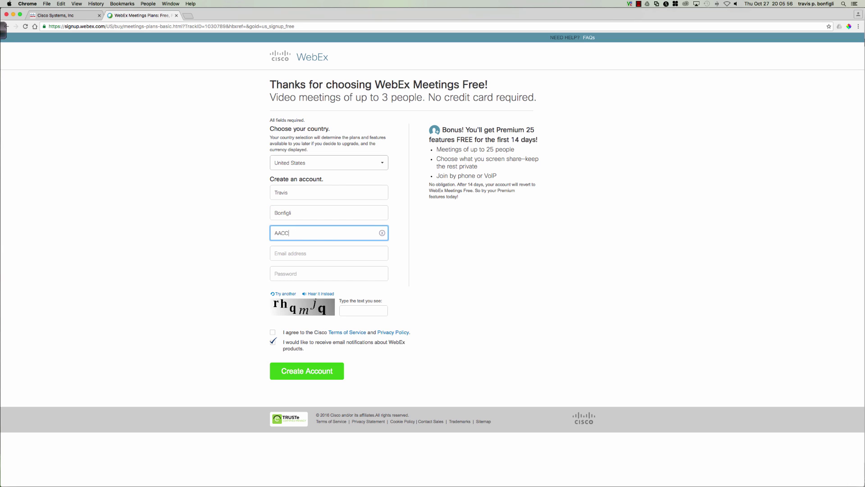
Enter the user's e-mail address, accept the Terms of Service, and opt out of e-mail notifications
key(Tab)
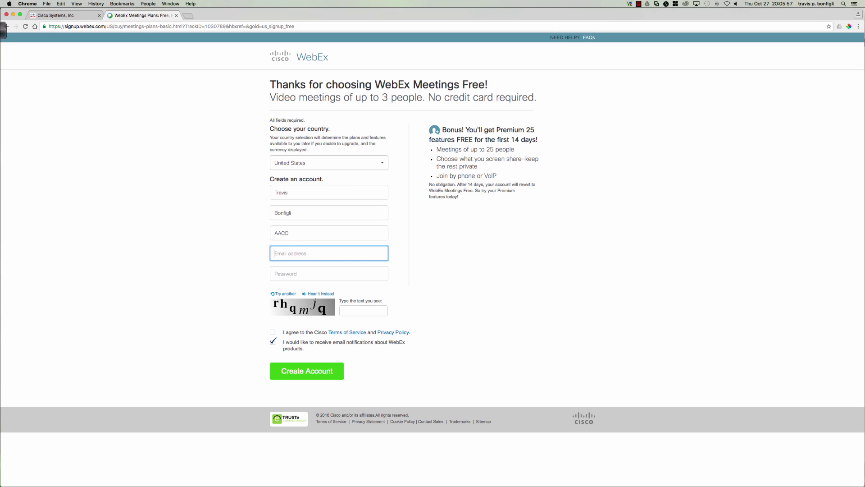
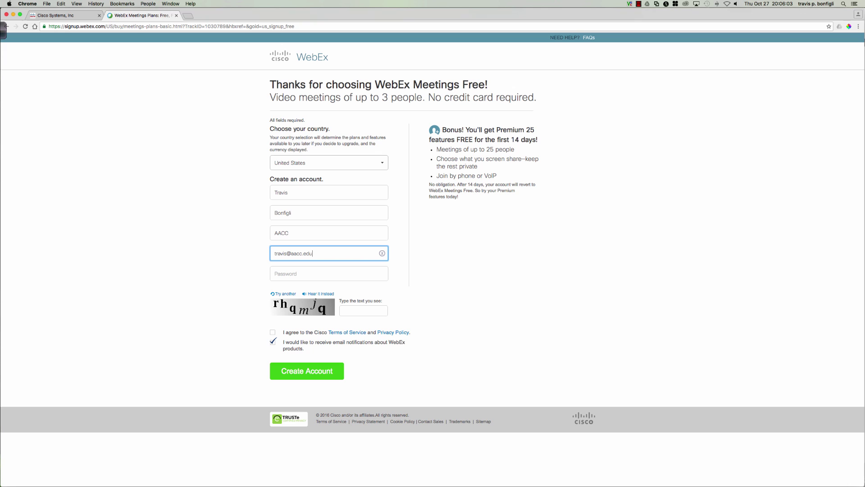
key(Tab)
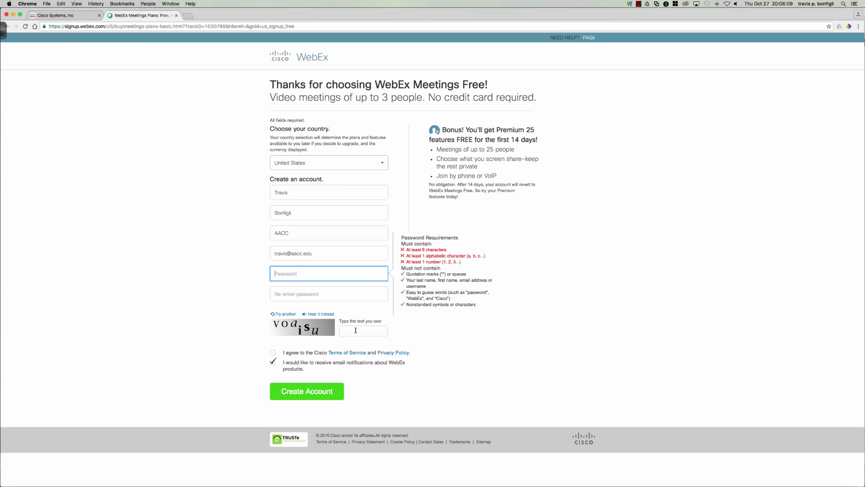
click(273, 353)
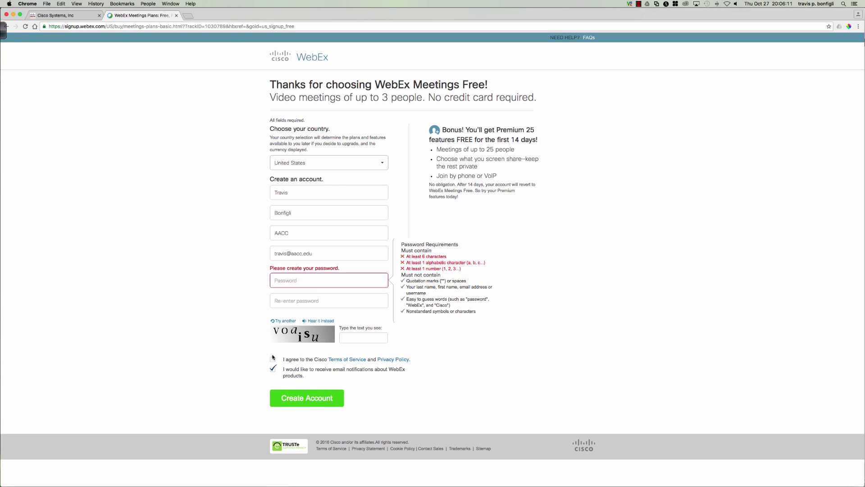
click(272, 369)
Return to webex.com, open the WebEx Meetings window via Host, and enlarge it to nearly full screen
click(8, 27)
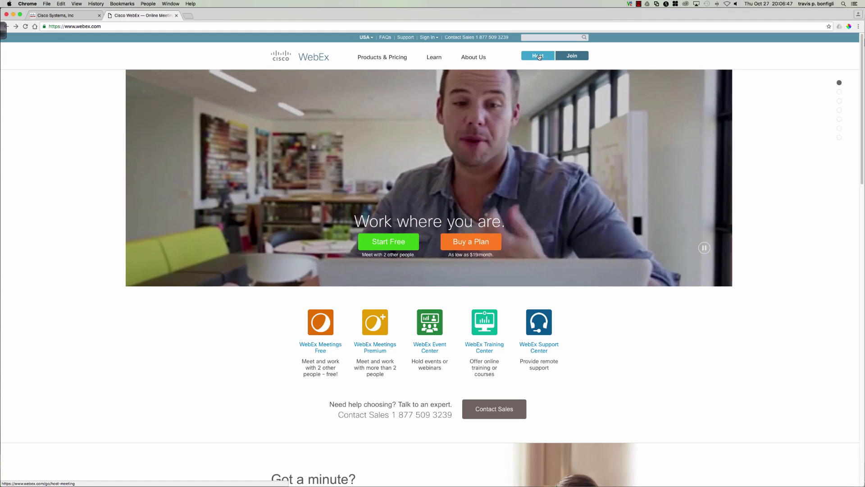
click(538, 56)
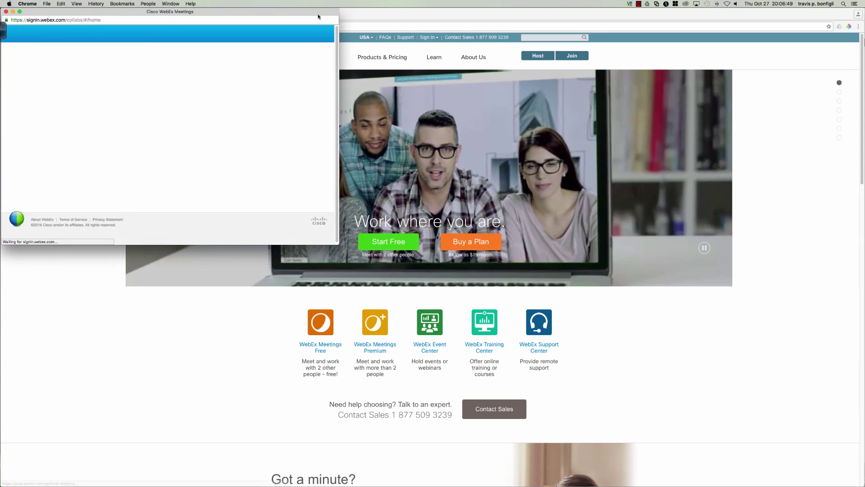
drag(339, 244, 677, 336)
click(677, 336)
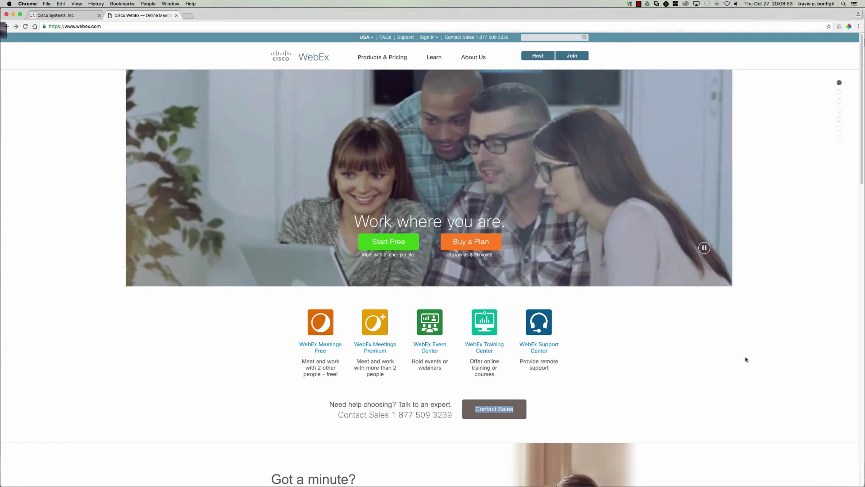
click(538, 56)
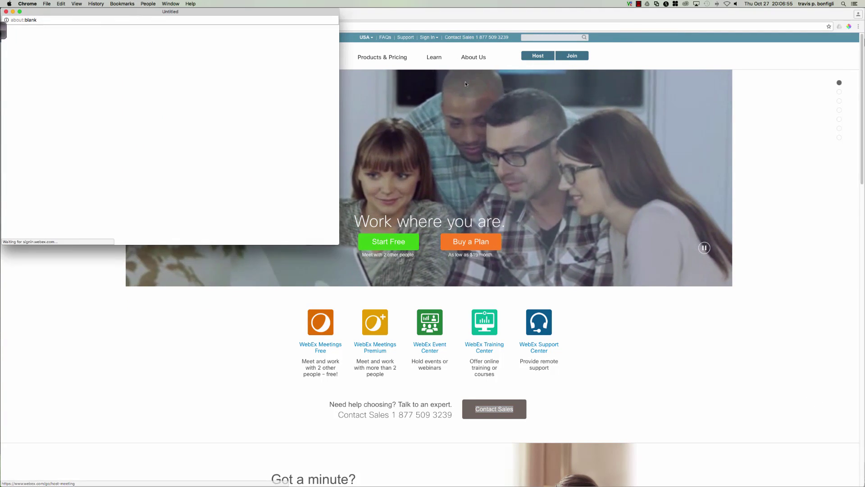
drag(339, 244, 853, 413)
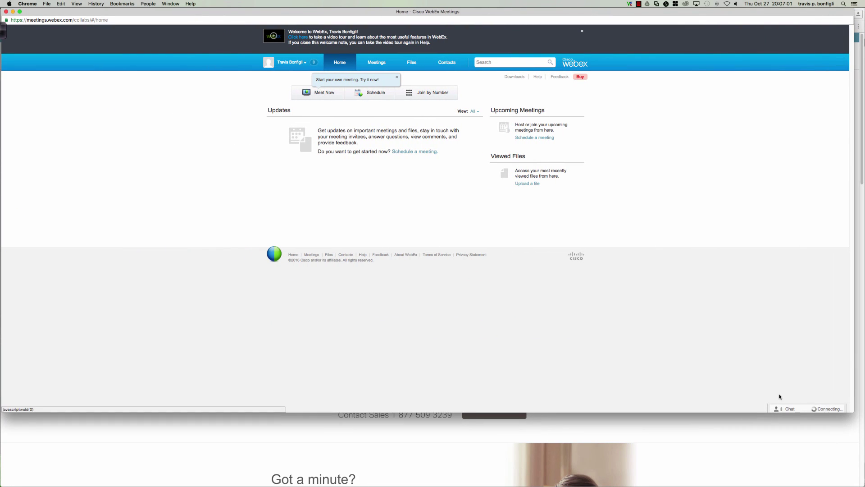
Expand the Chat contacts panel from the bar at the bottom-right
click(798, 408)
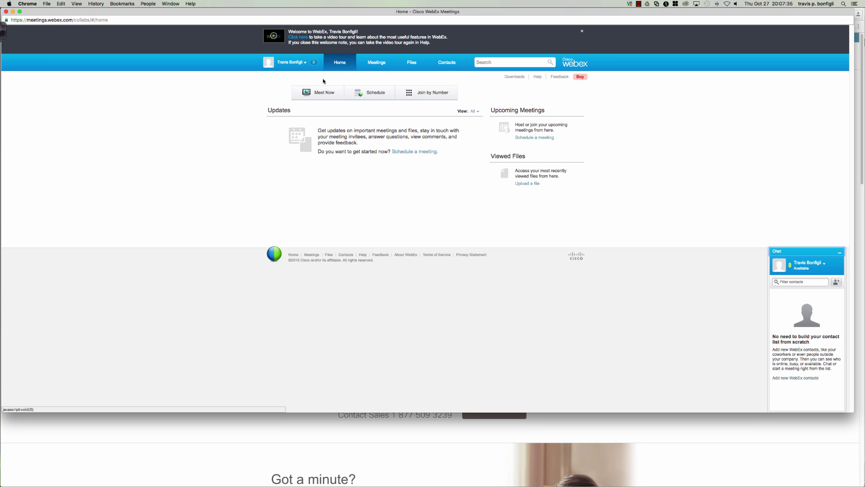
View the Meet Now and Schedule forms, then show the Files library with its three folders
click(323, 93)
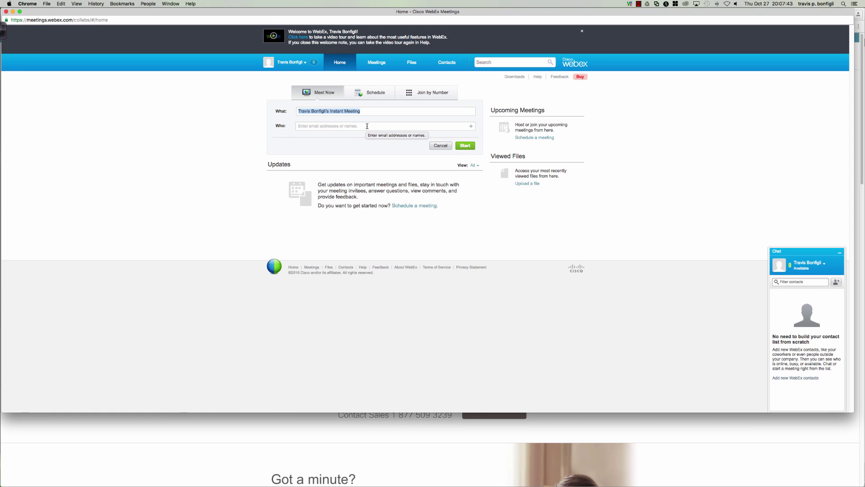
click(370, 93)
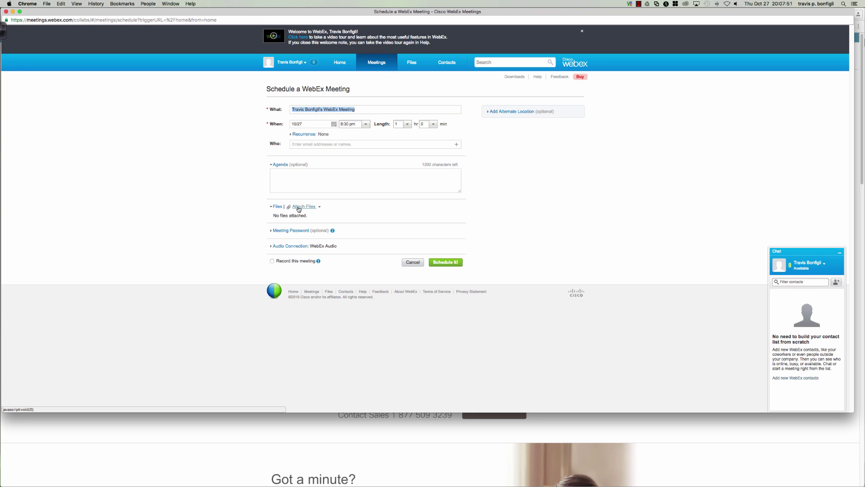
click(411, 64)
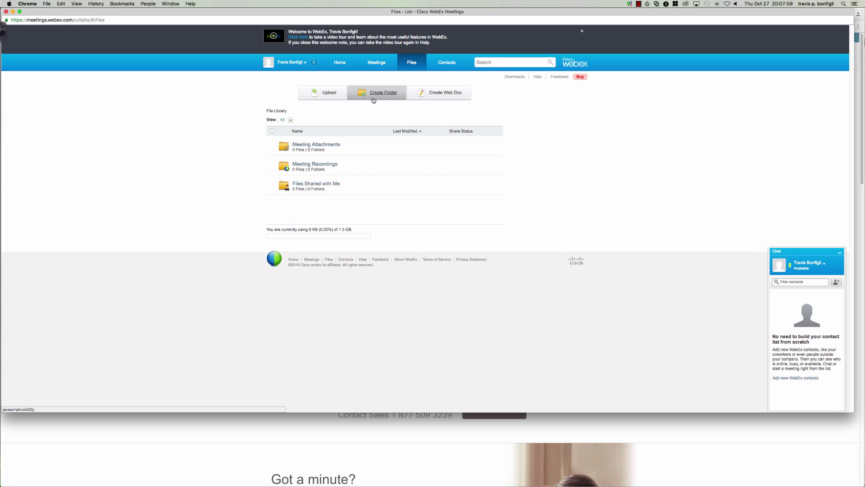
Go back to the Home tab of WebEx Meetings
click(338, 65)
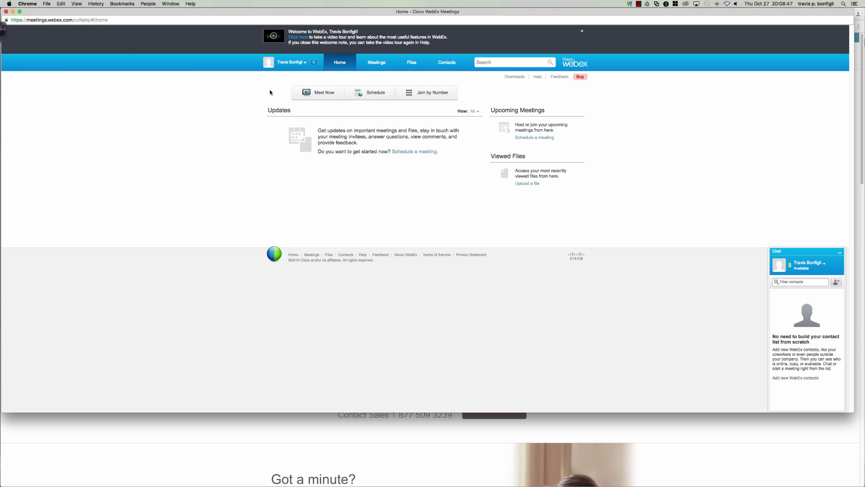
Shrink and close the WebEx Meetings window, then clear the stray text selection on webex.com
double_click(71, 15)
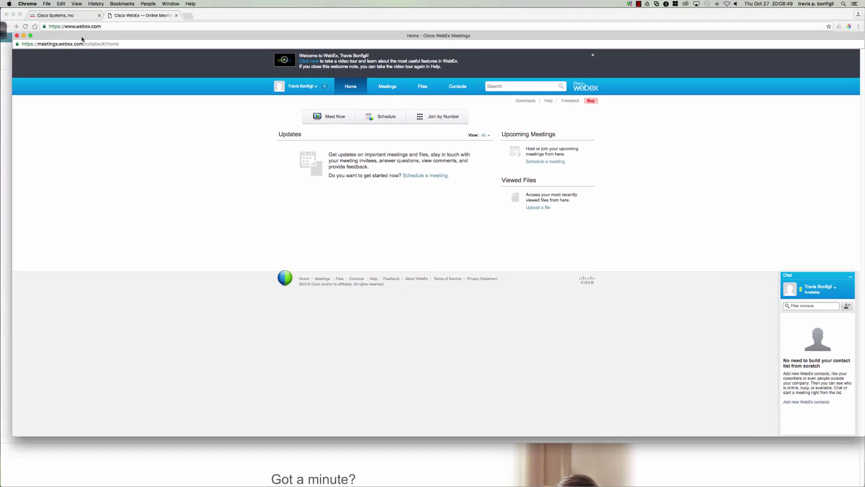
click(20, 43)
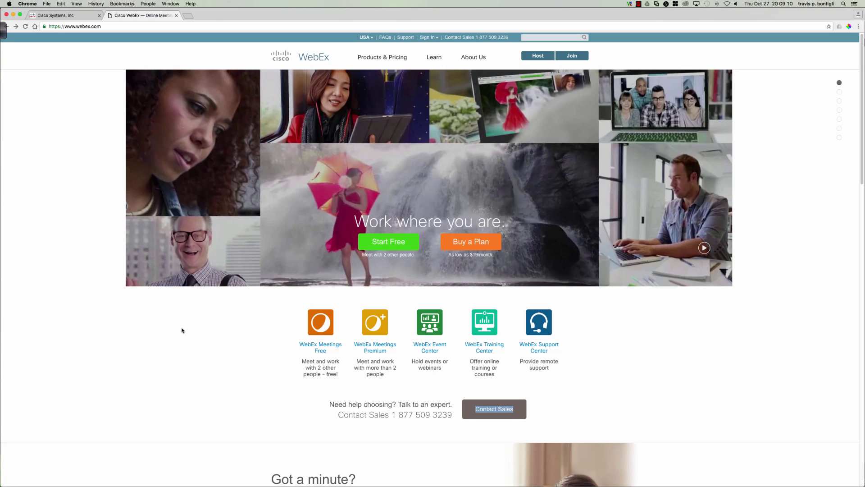
click(104, 255)
click(639, 5)
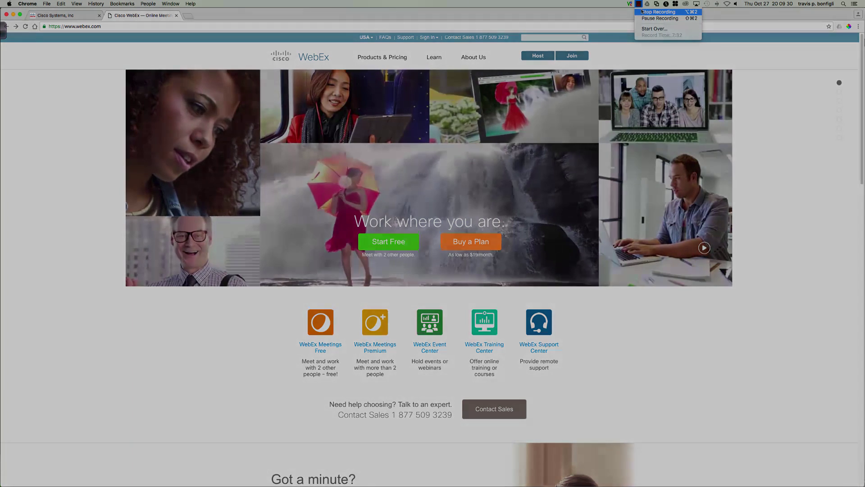